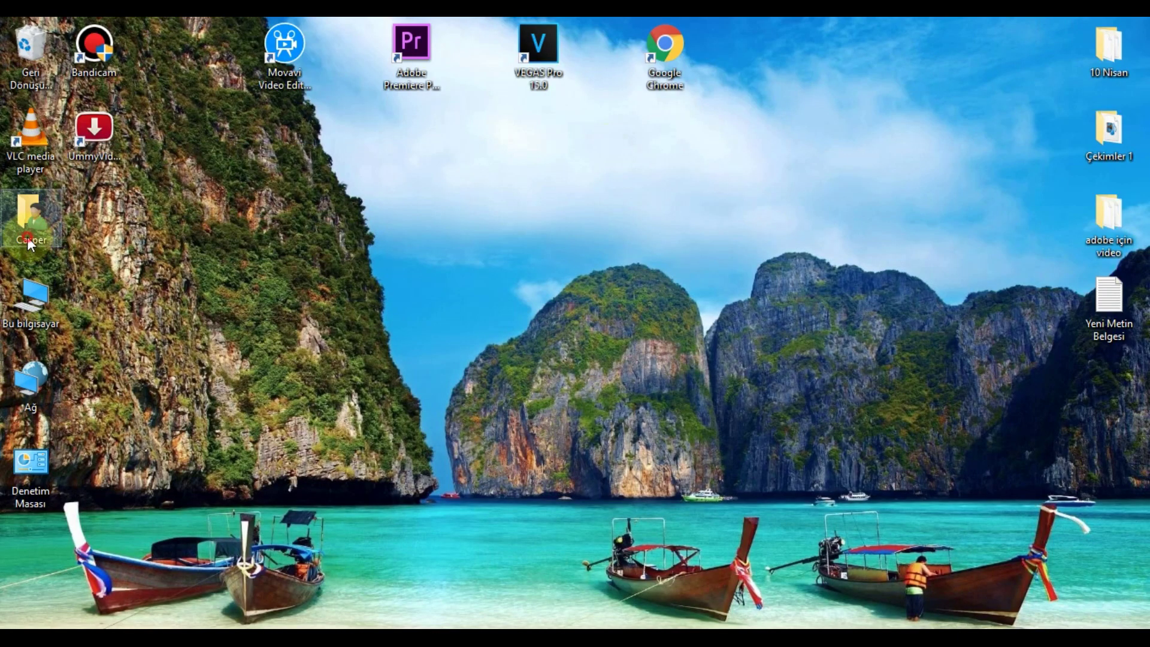
Step: Move the VdEdtrPls.20.0.0-64 archive from the Downloads (İndirilenler) folder to the desktop
double_click(27, 236)
double_click(578, 206)
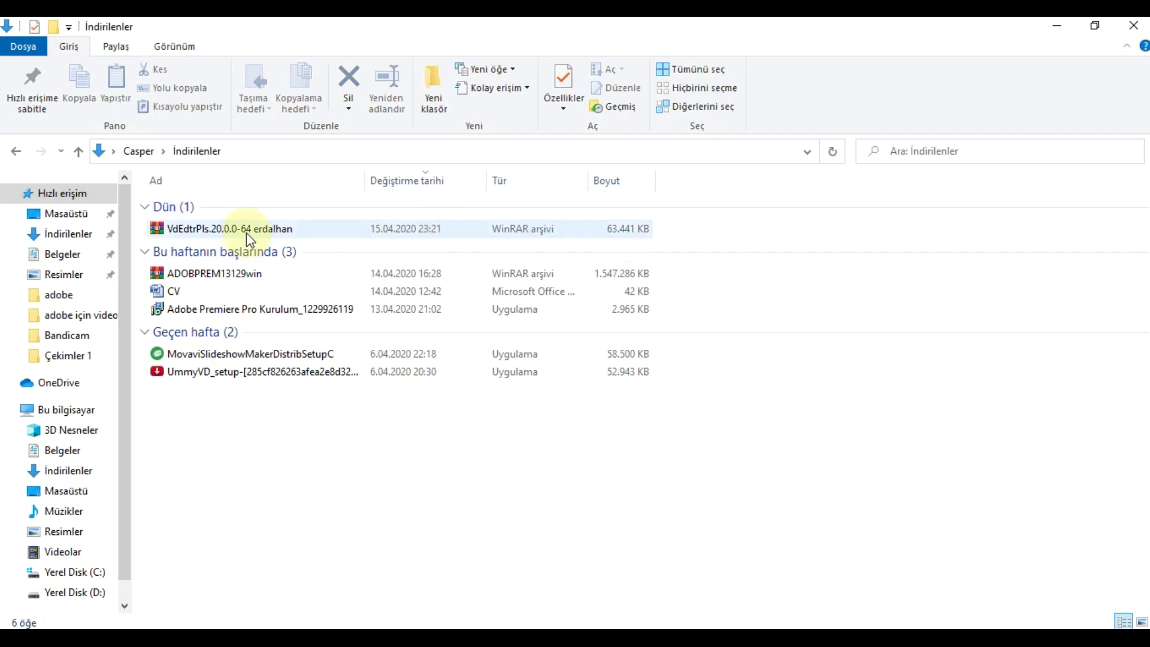
right_click(247, 232)
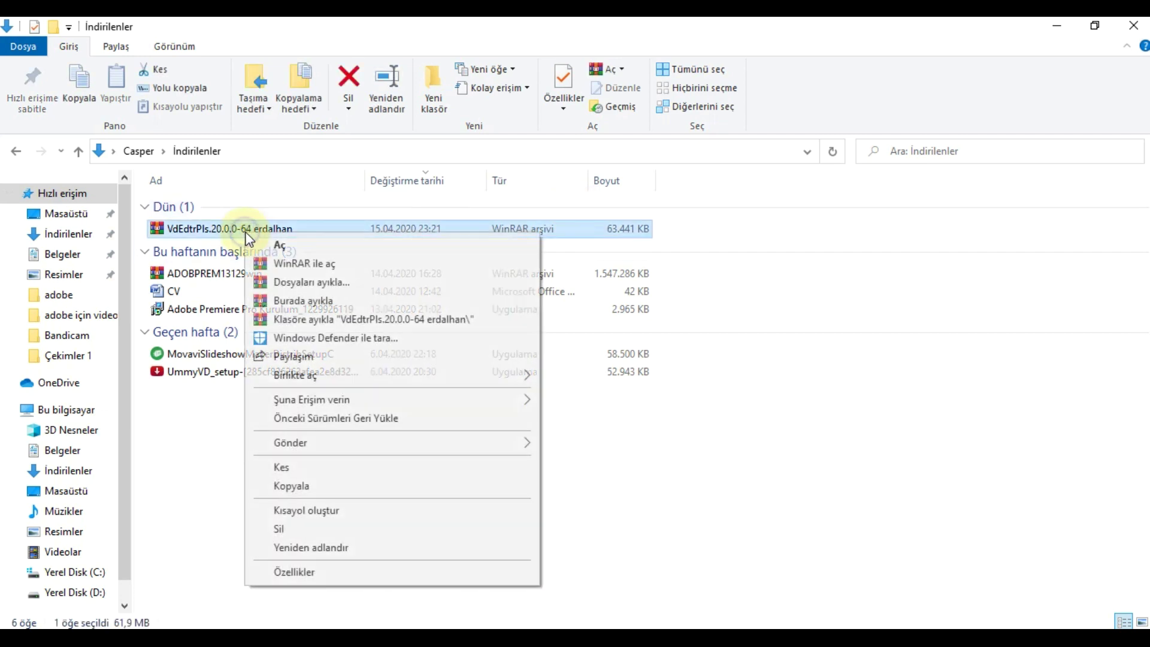
left_click(322, 473)
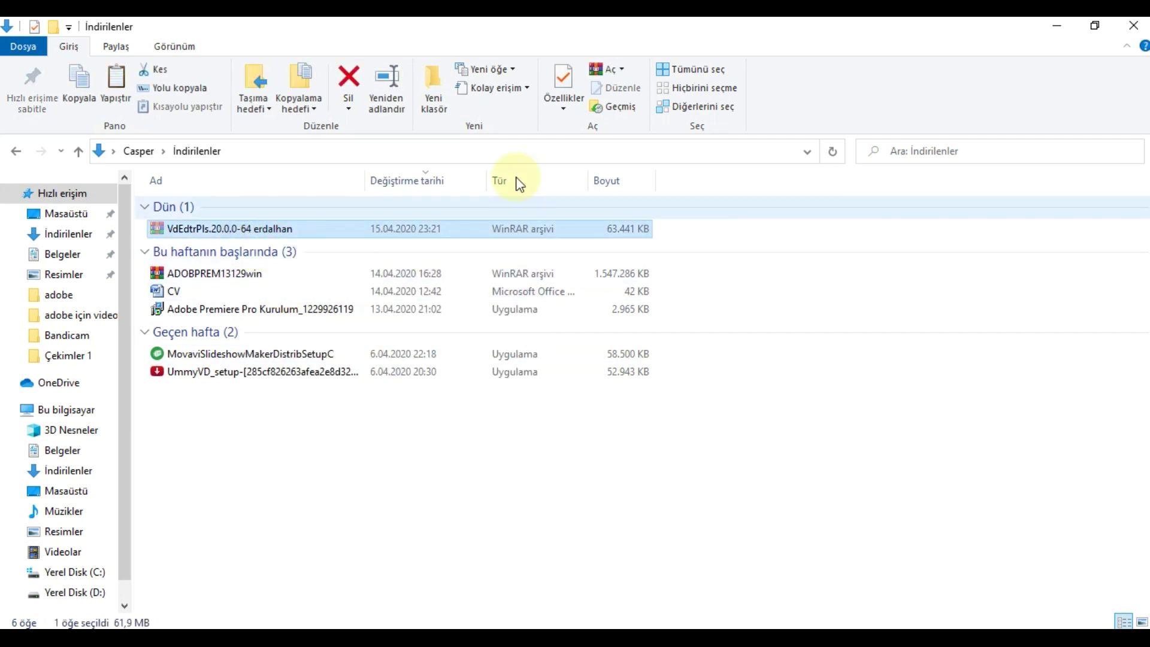
left_click(1059, 30)
right_click(504, 297)
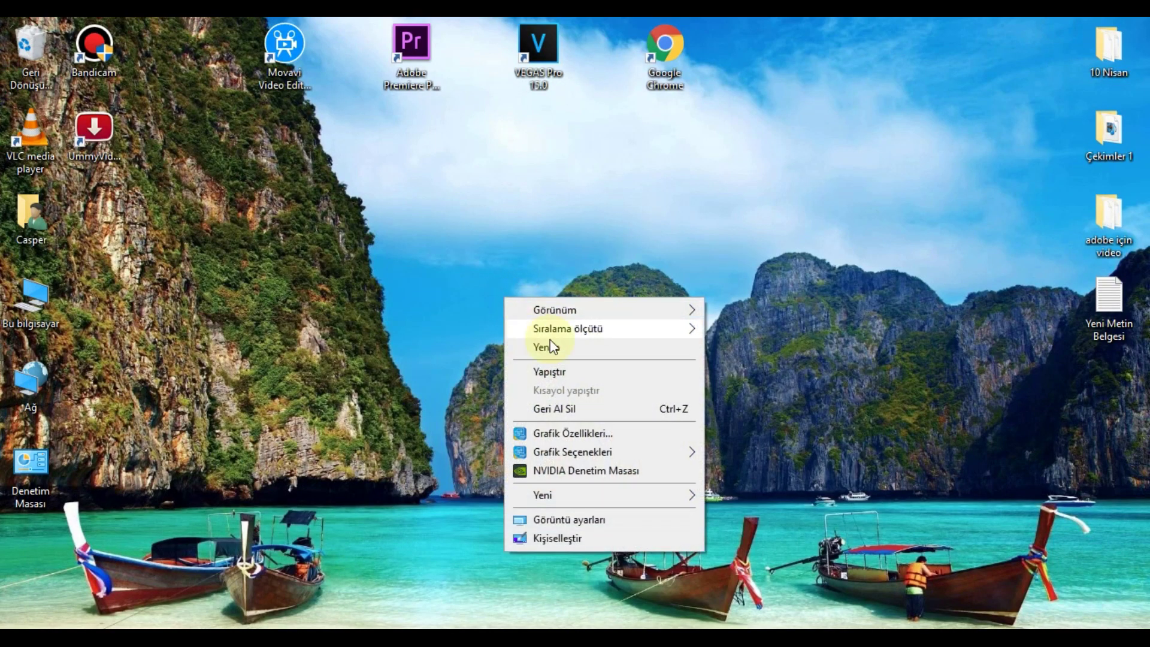
left_click(576, 372)
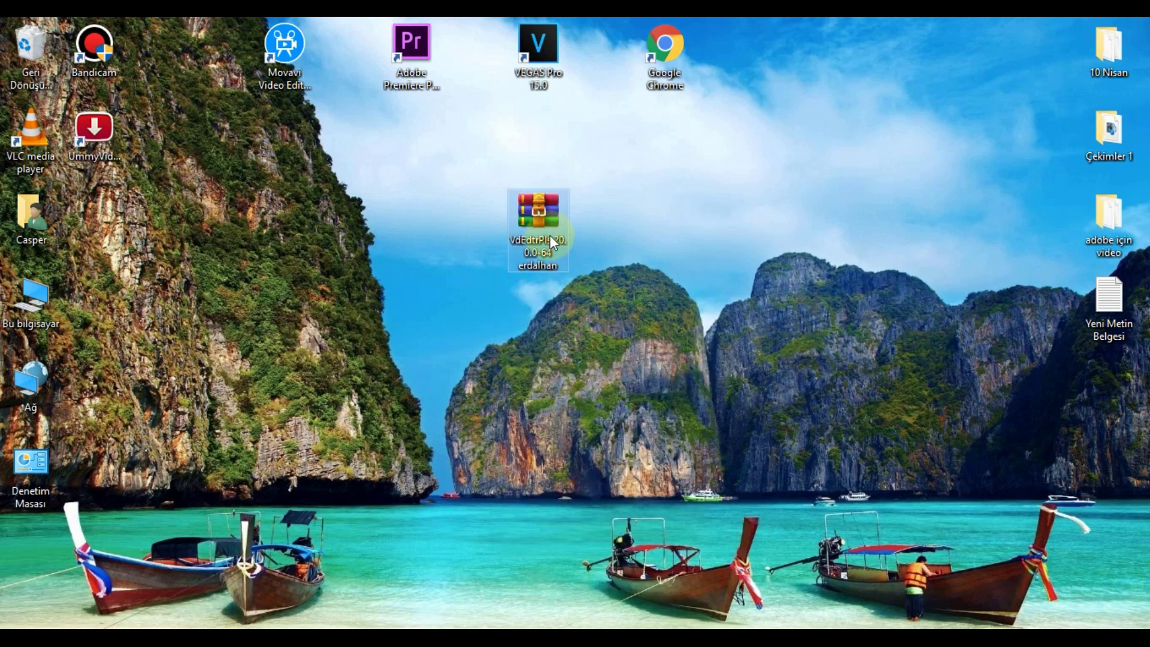
Step: Run the Movavi Video Editor setup from the desktop archive, accept the licence terms and start the installation
double_click(550, 235)
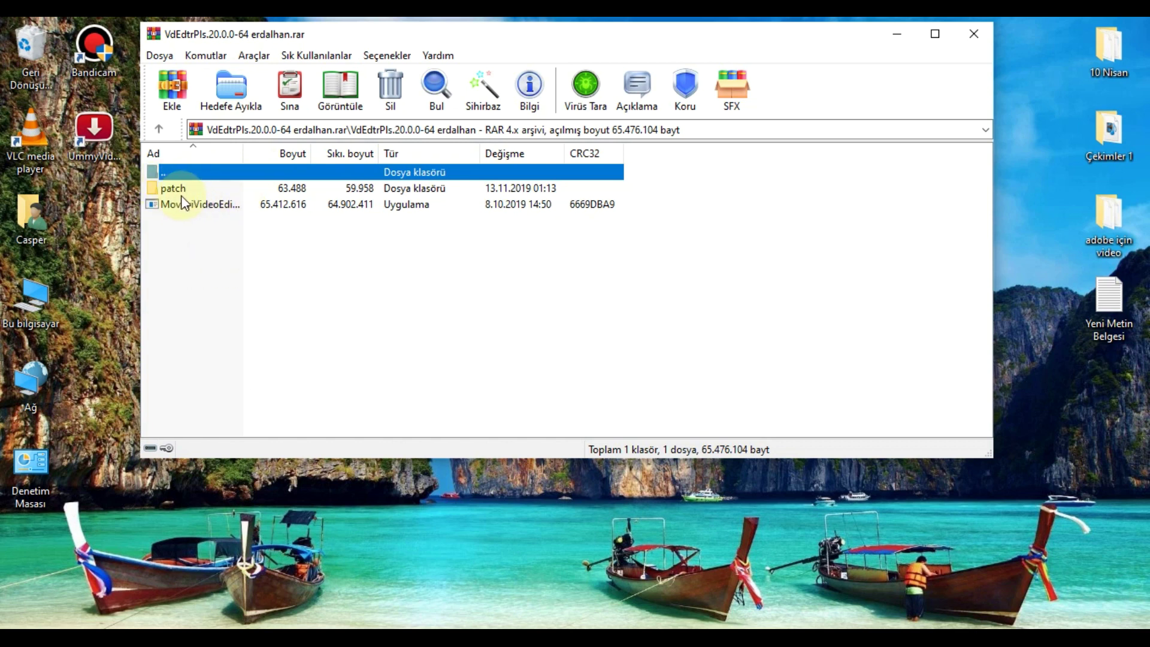
double_click(286, 207)
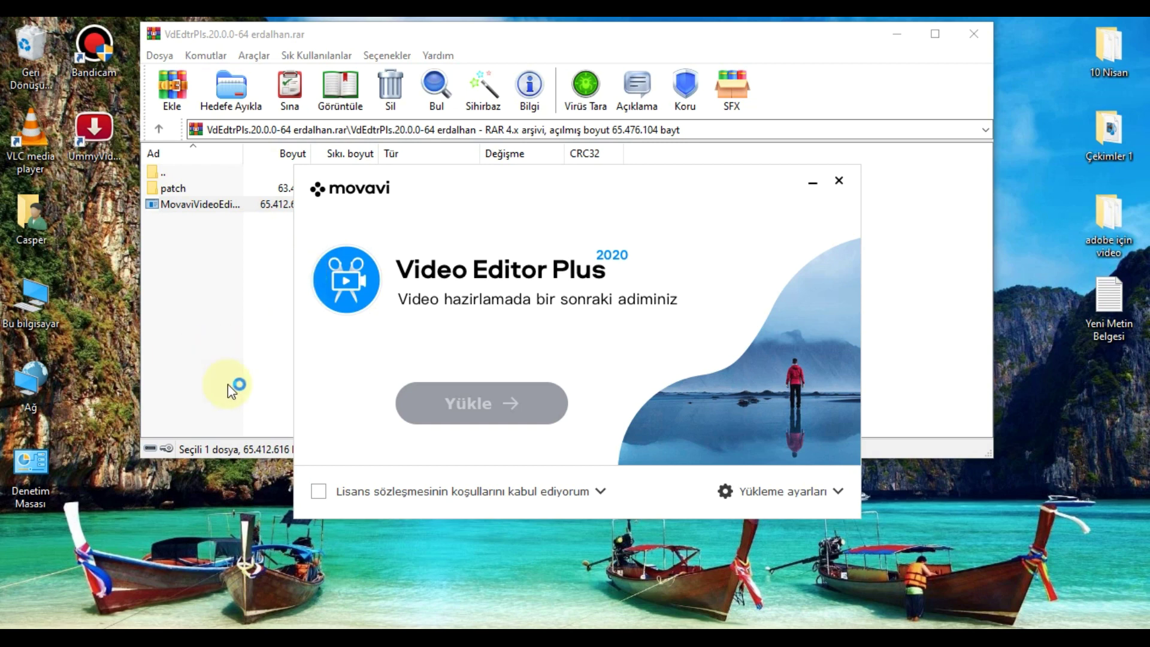
left_click(319, 491)
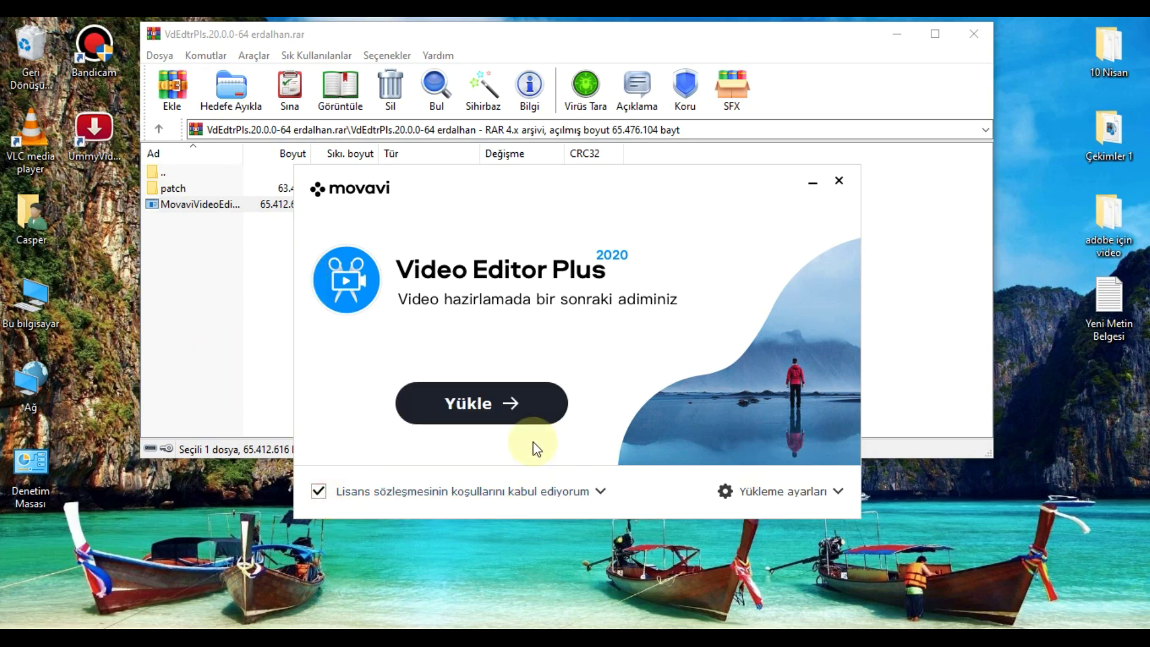
left_click(514, 410)
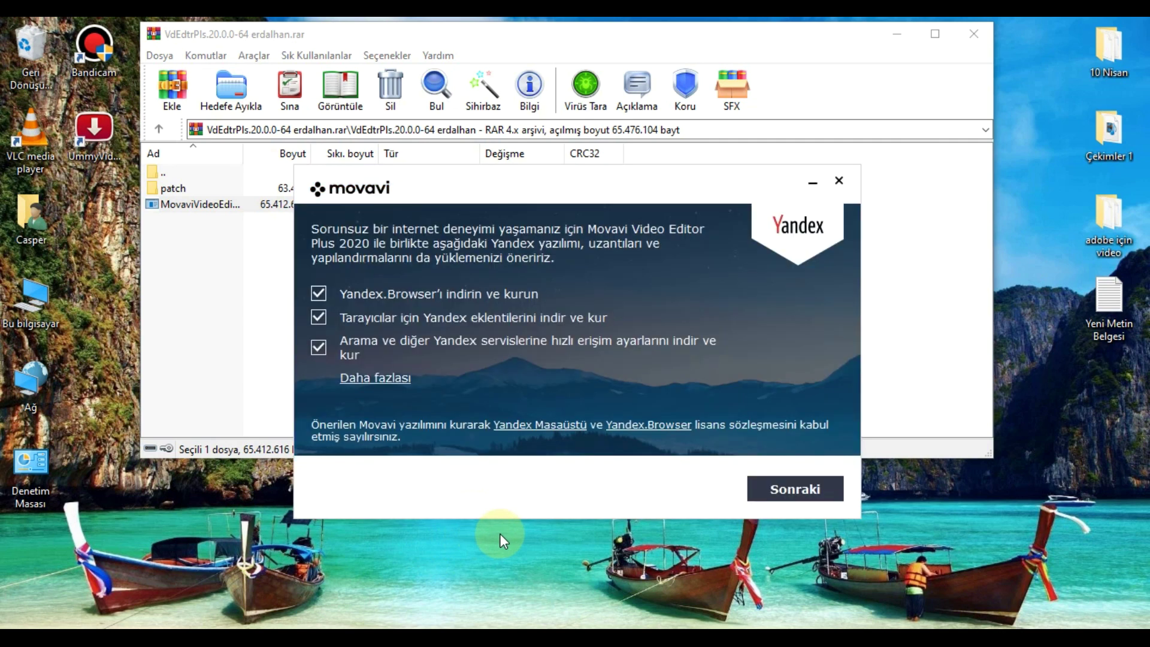
Step: Decline all three Yandex offers and finish the setup by launching the installed editor, clearing the archive window from the desktop
left_click(318, 294)
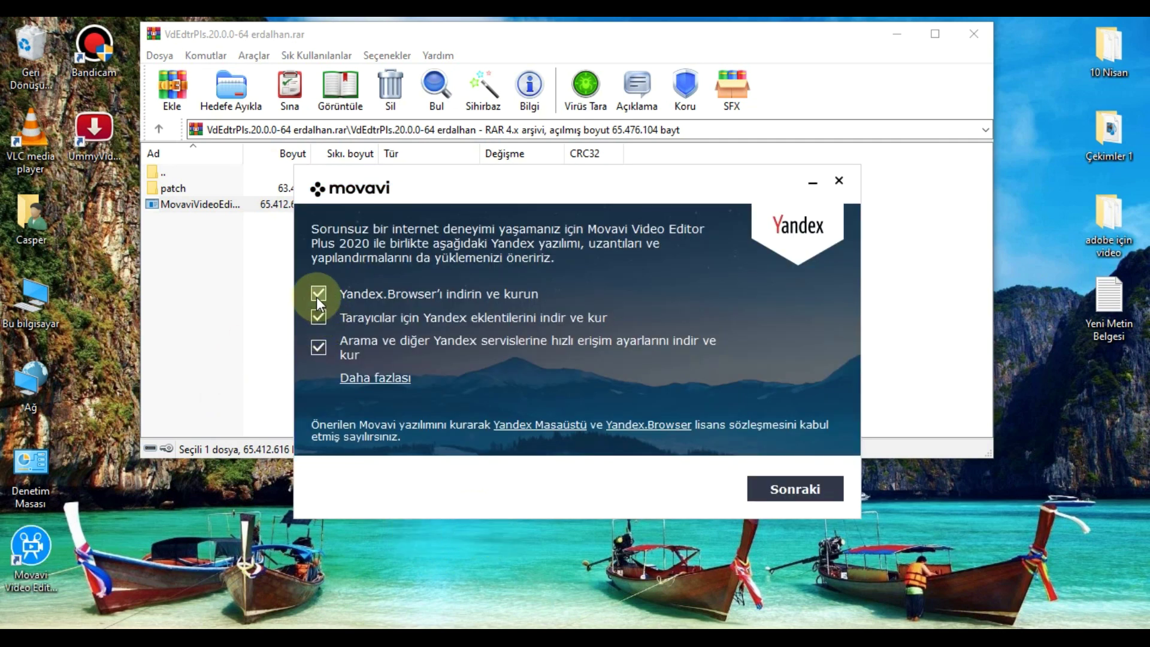
left_click(319, 347)
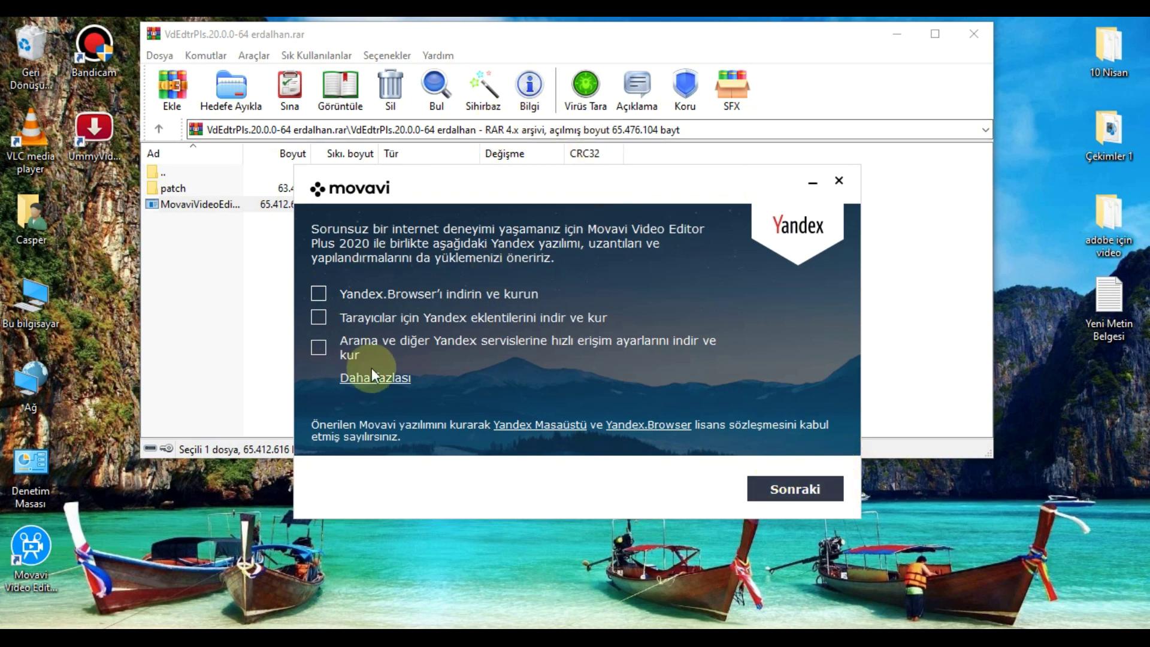
left_click(828, 494)
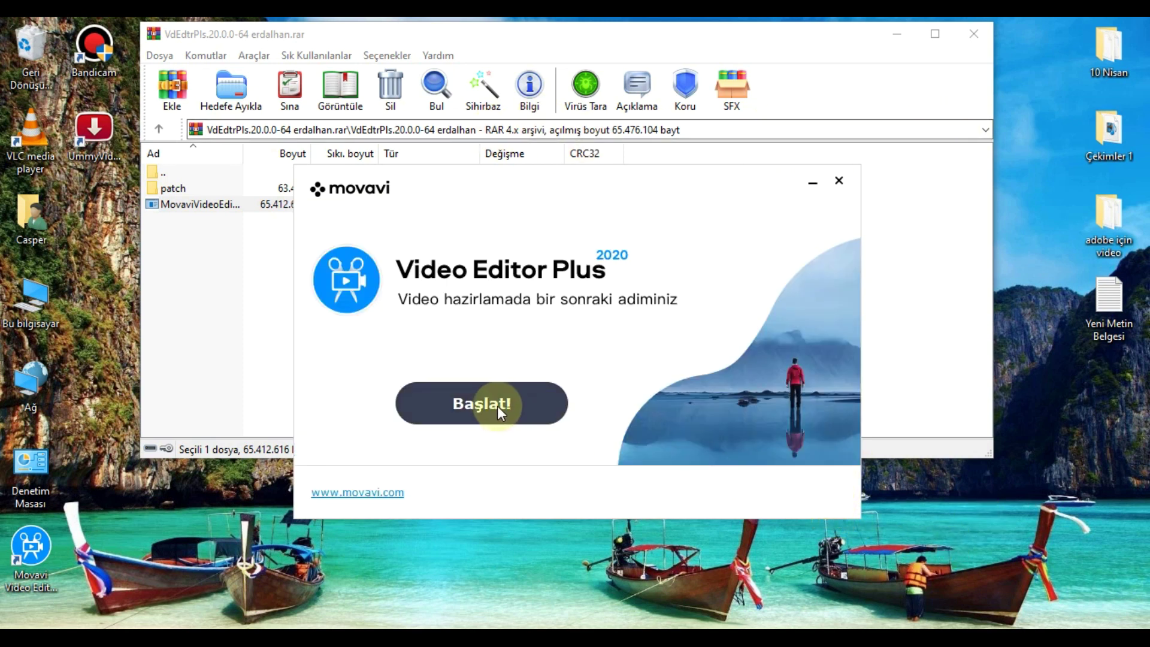
left_click(494, 405)
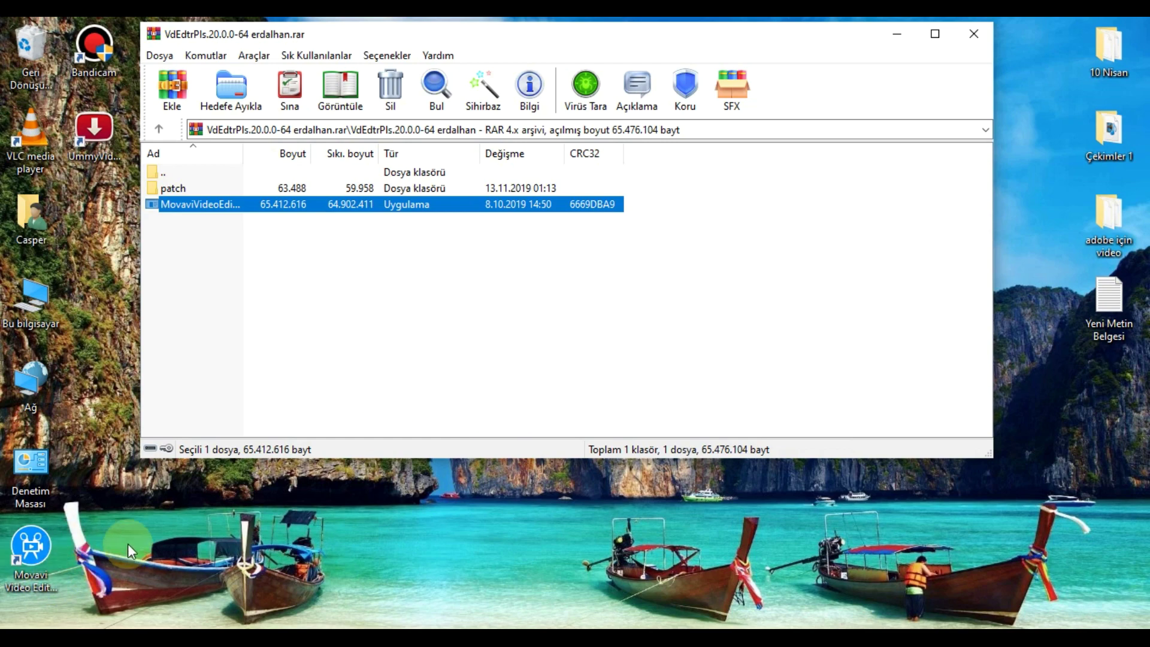
left_click(899, 34)
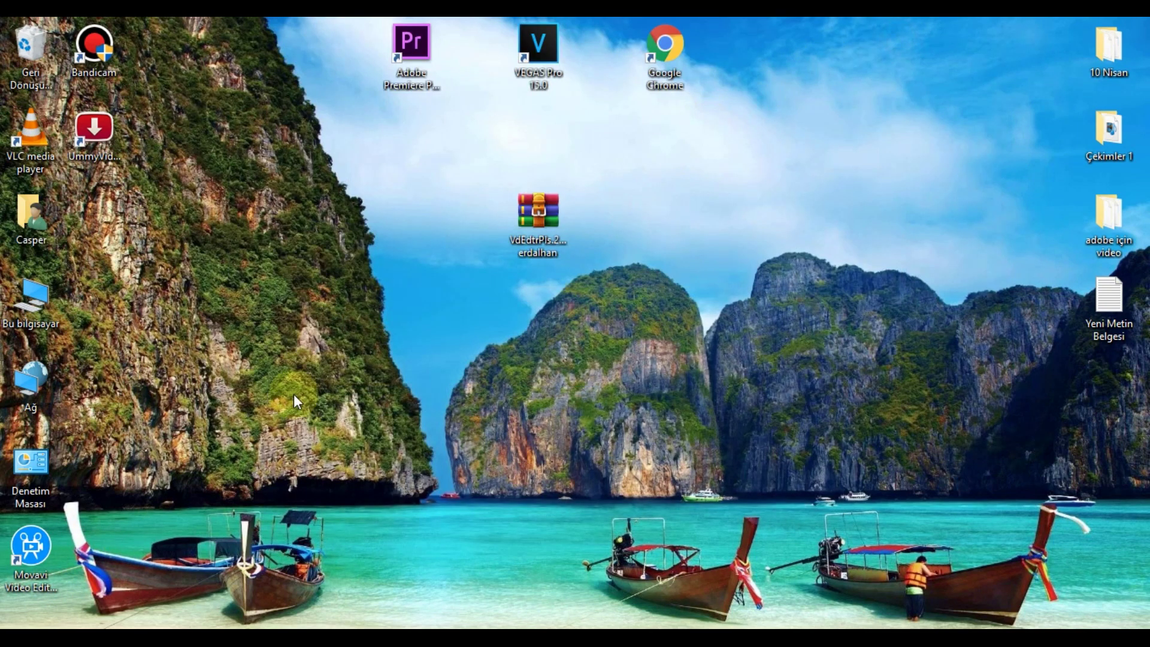
Step: Place the Movavi desktop shortcut beside the Adobe Premiere Pro shortcut and close the trial-expired window
double_click(37, 546)
left_click_drag(37, 546, 335, 54)
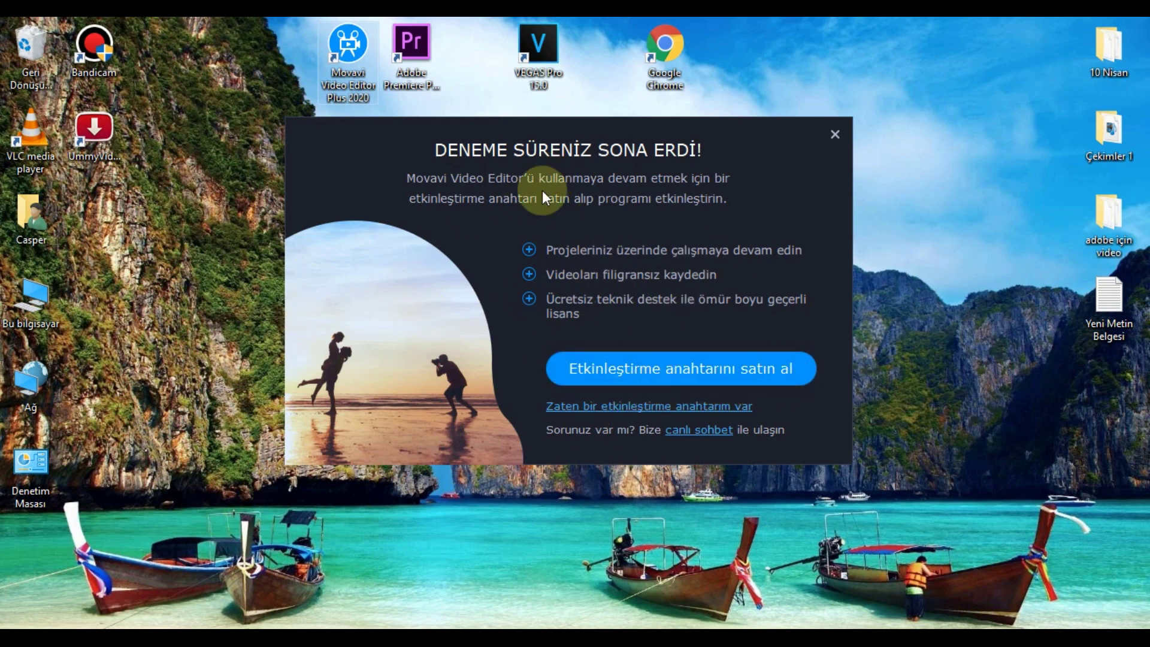
left_click(834, 134)
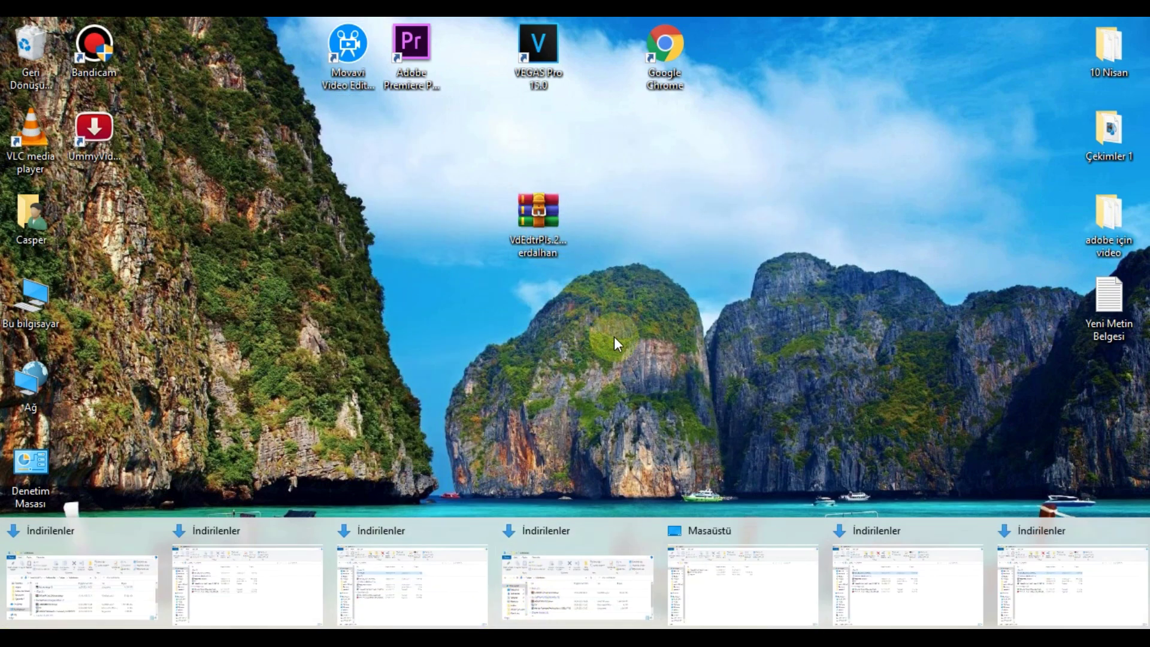
Step: Copy the movavi.video.editor.plus.20.x.(x64)-patch.exe file from the archive's patch folder and minimize the archive window
double_click(553, 216)
double_click(351, 189)
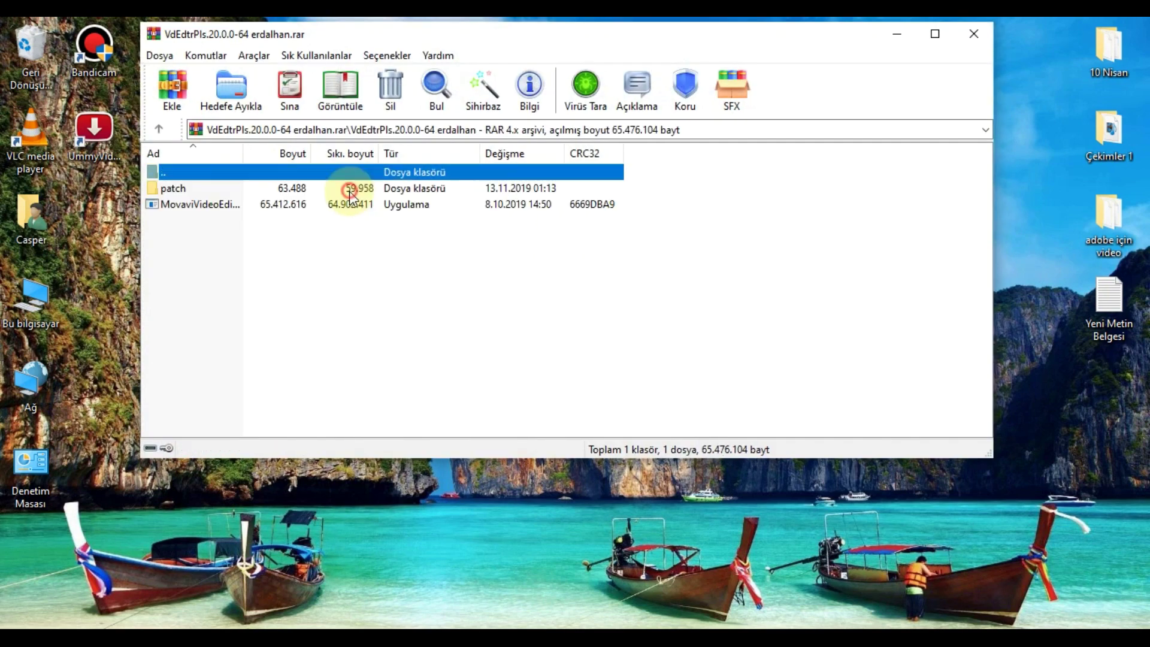
double_click(214, 188)
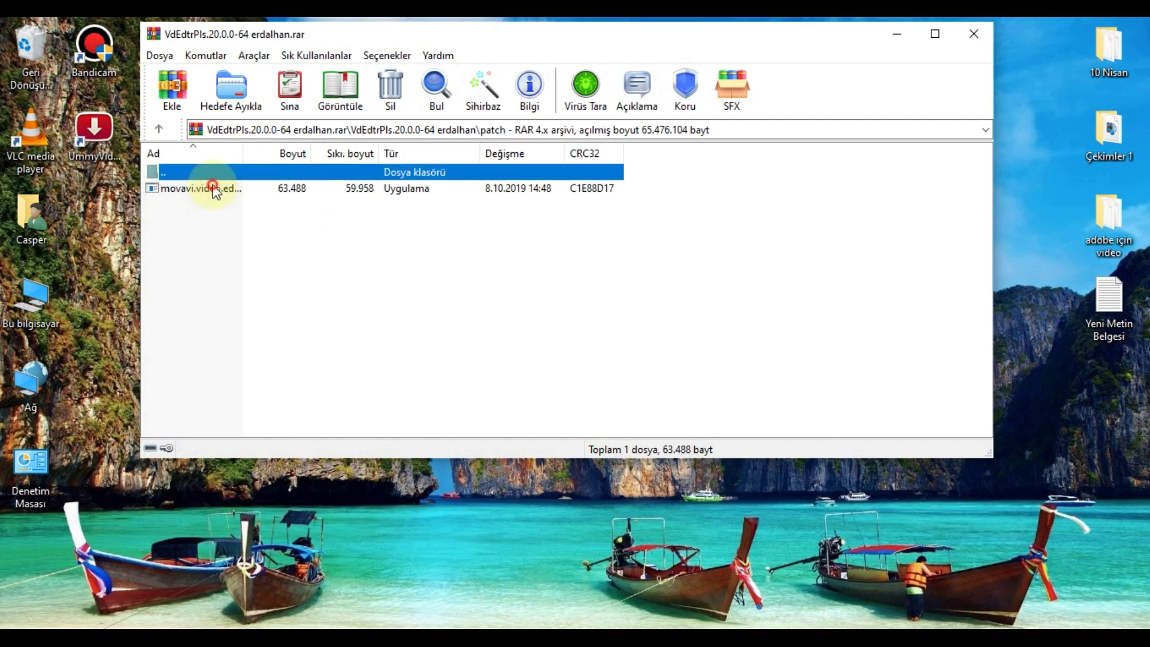
left_click(231, 190)
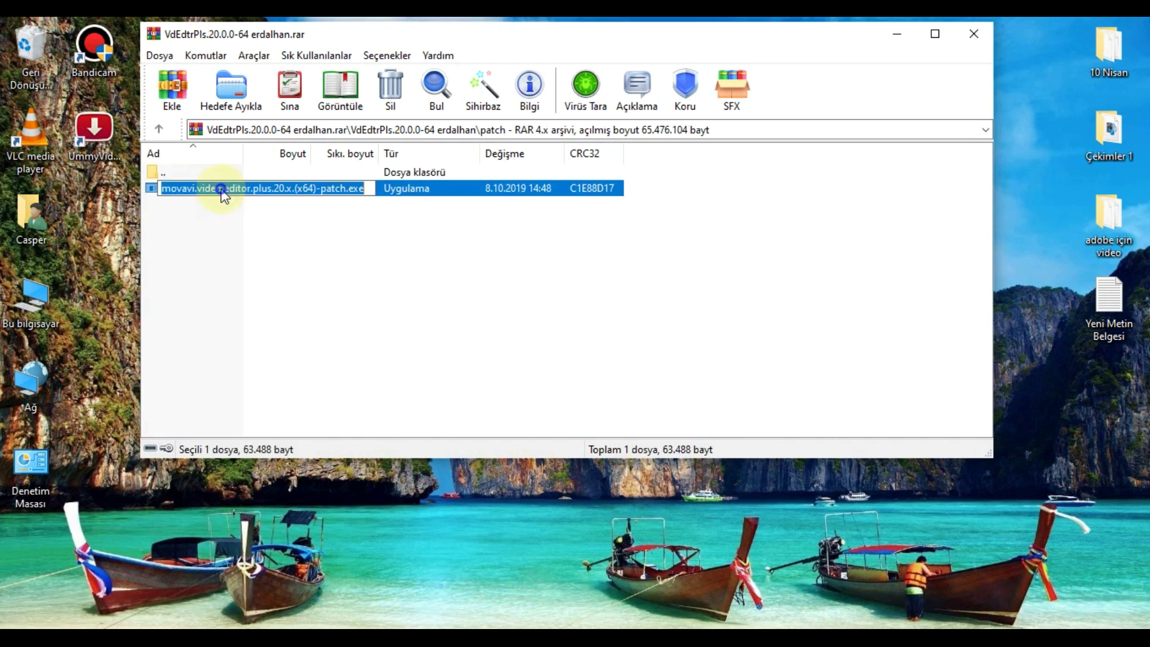
right_click(223, 189)
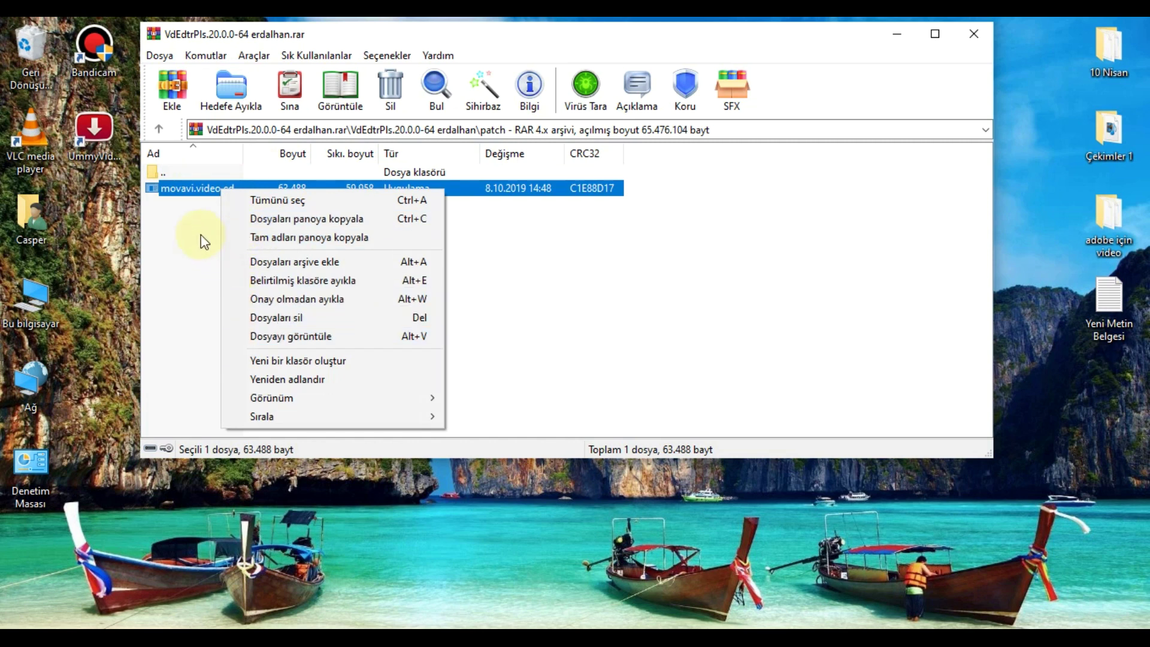
right_click(214, 190)
right_click(214, 190)
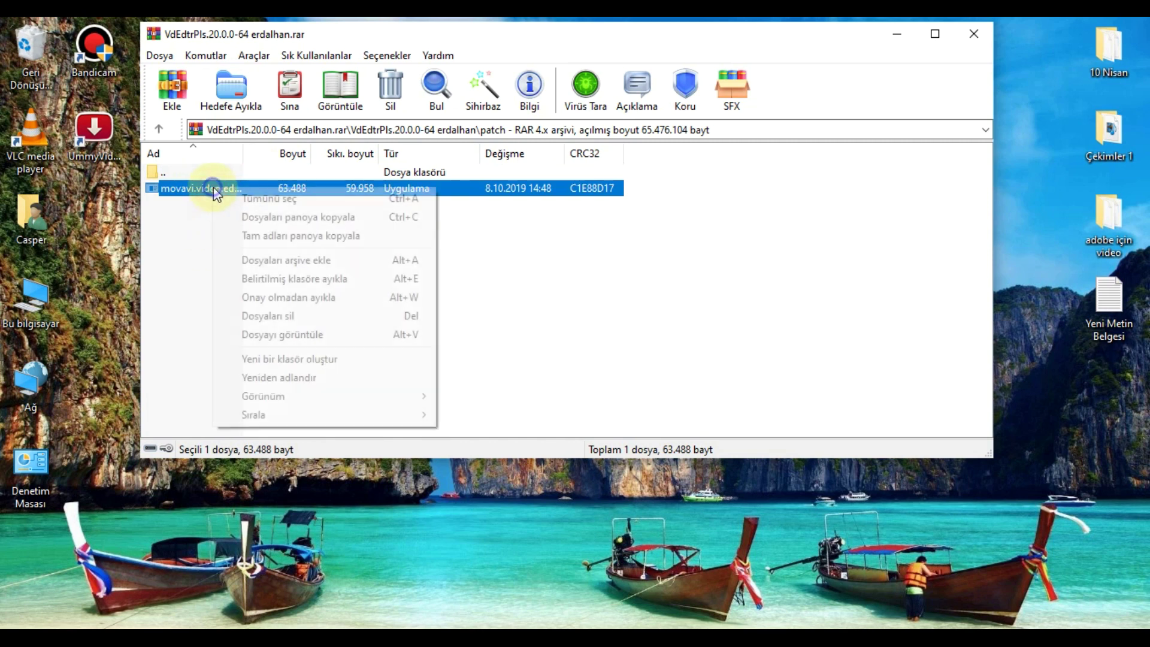
left_click(278, 217)
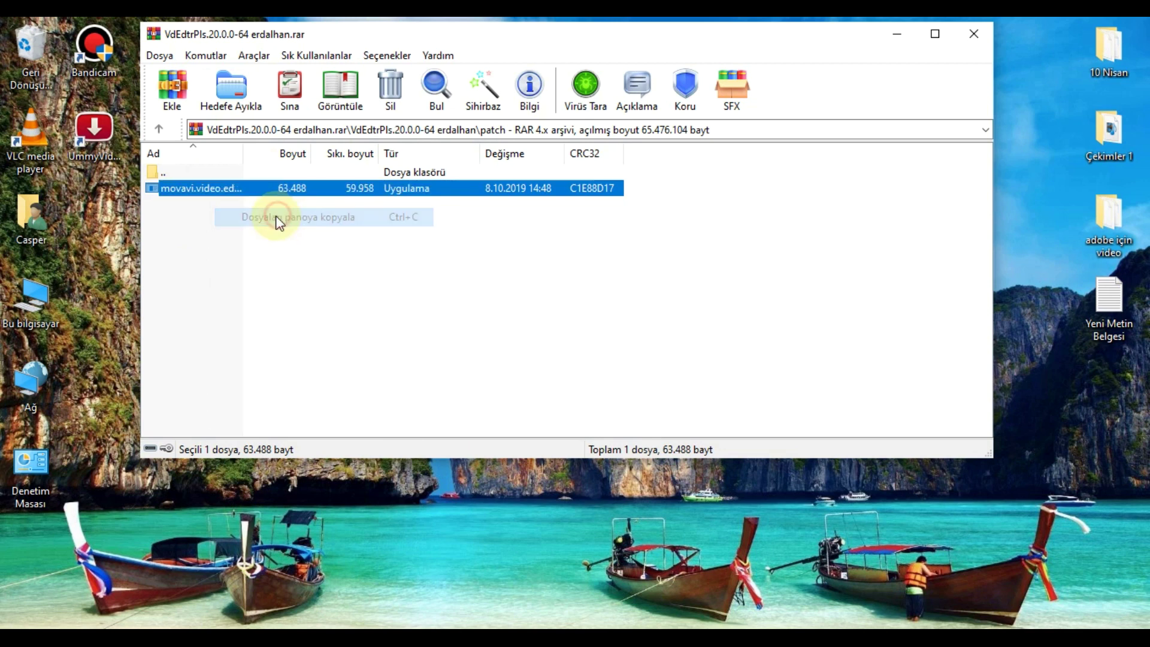
left_click(227, 256)
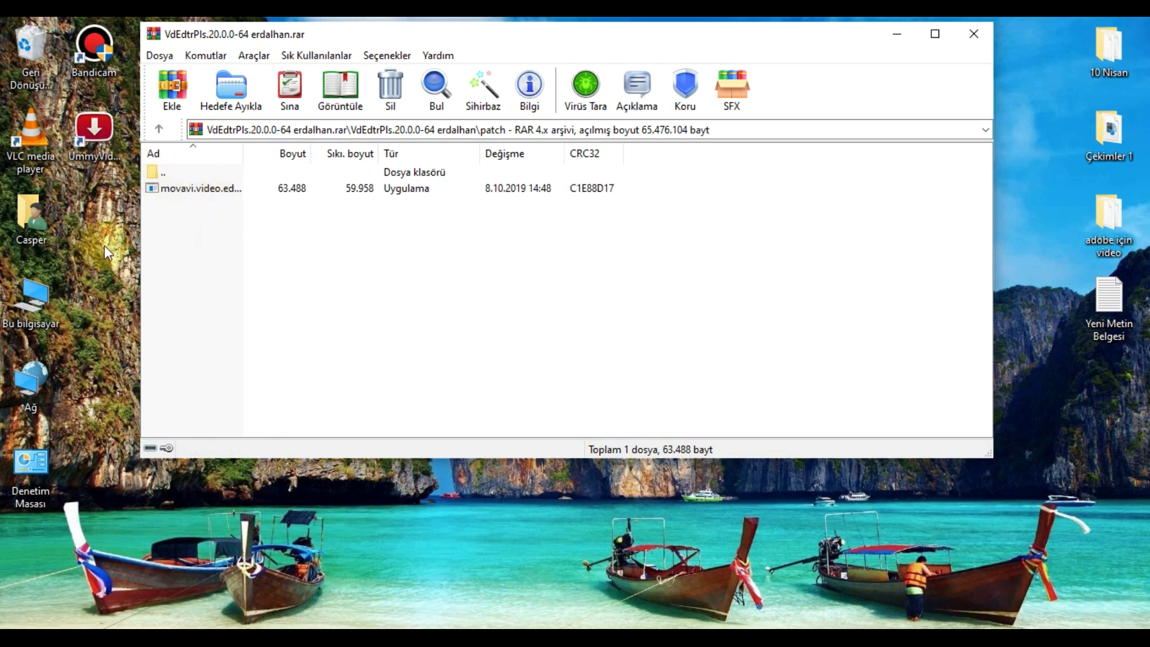
left_click(888, 36)
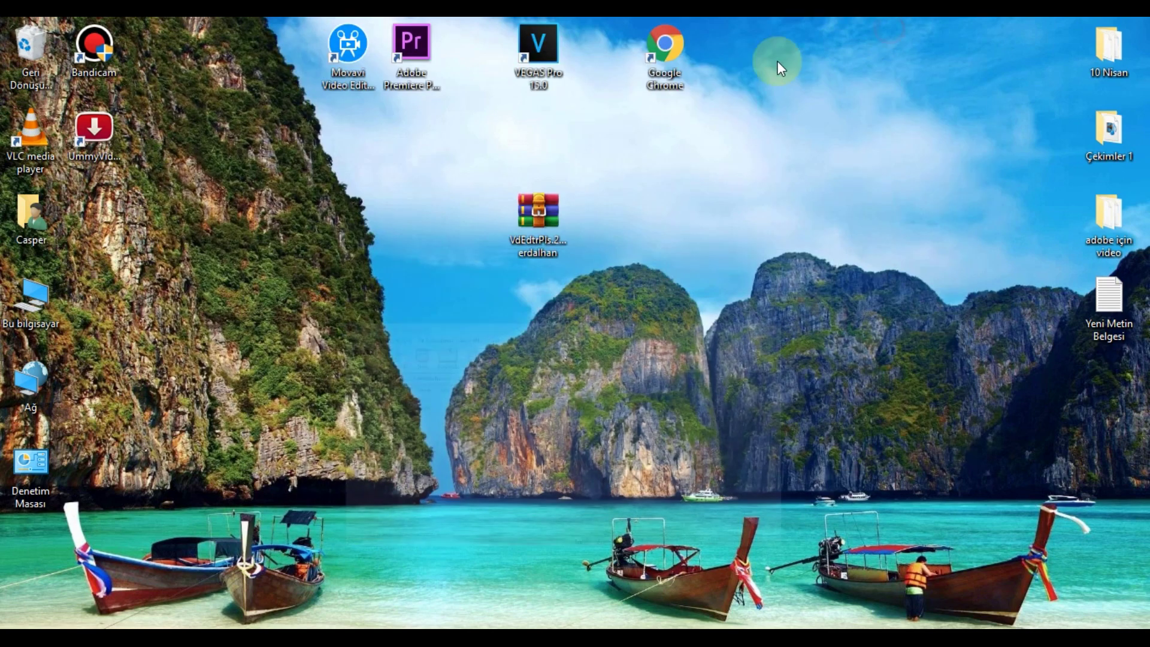
Step: Open the file location of the Movavi shortcut and paste the copied patch file into the program folder
left_click(342, 53)
right_click(343, 54)
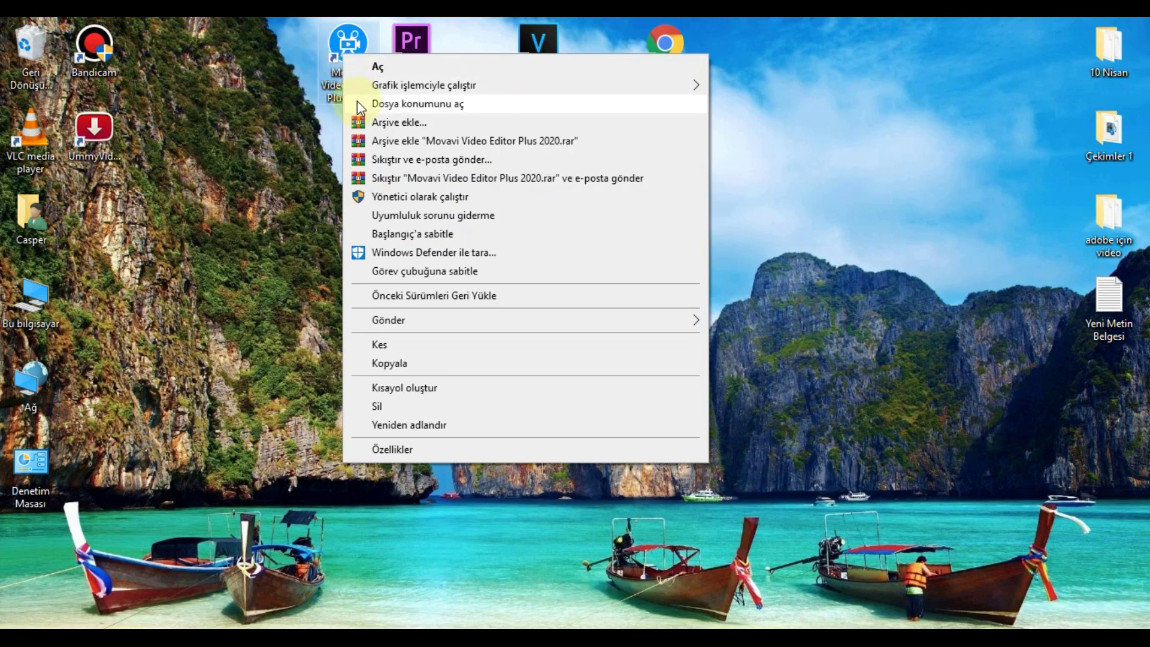
left_click(425, 106)
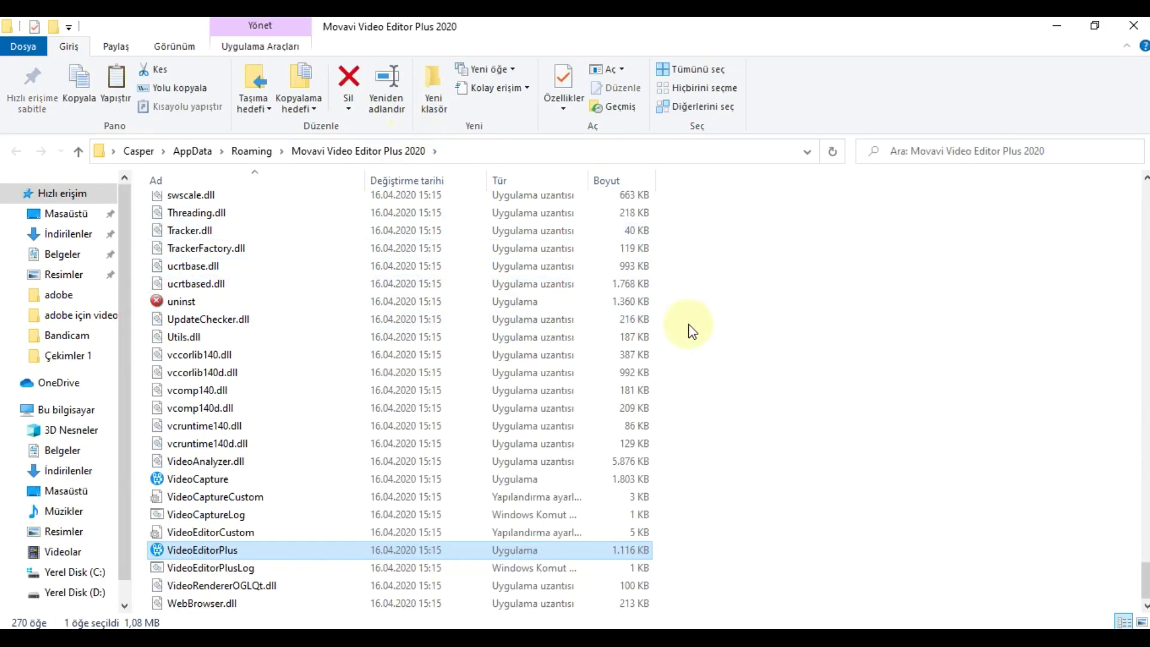
right_click(689, 304)
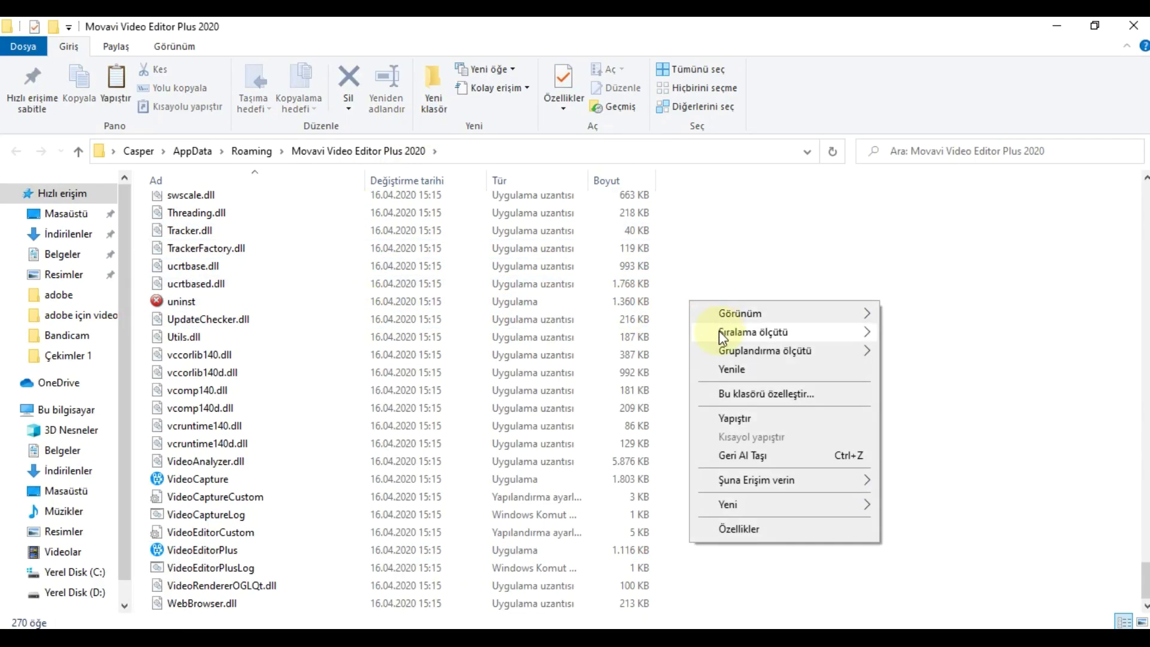
left_click(728, 418)
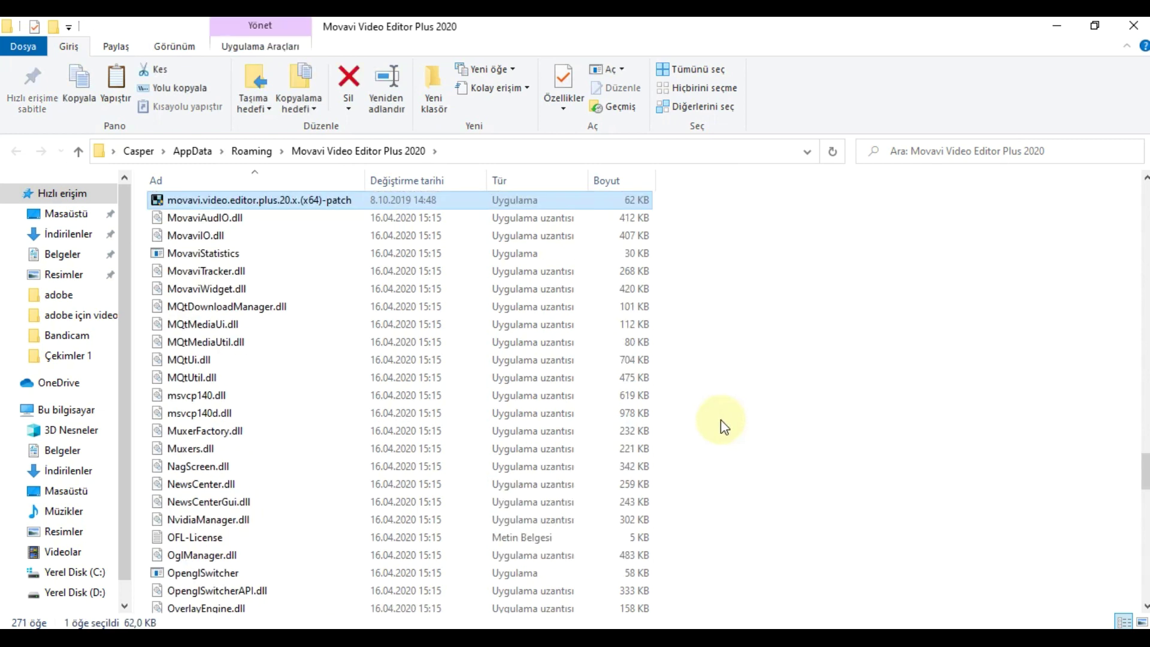
Step: Run the pasted patch program, apply the patch and exit it, closing the Movavi program folder
double_click(279, 201)
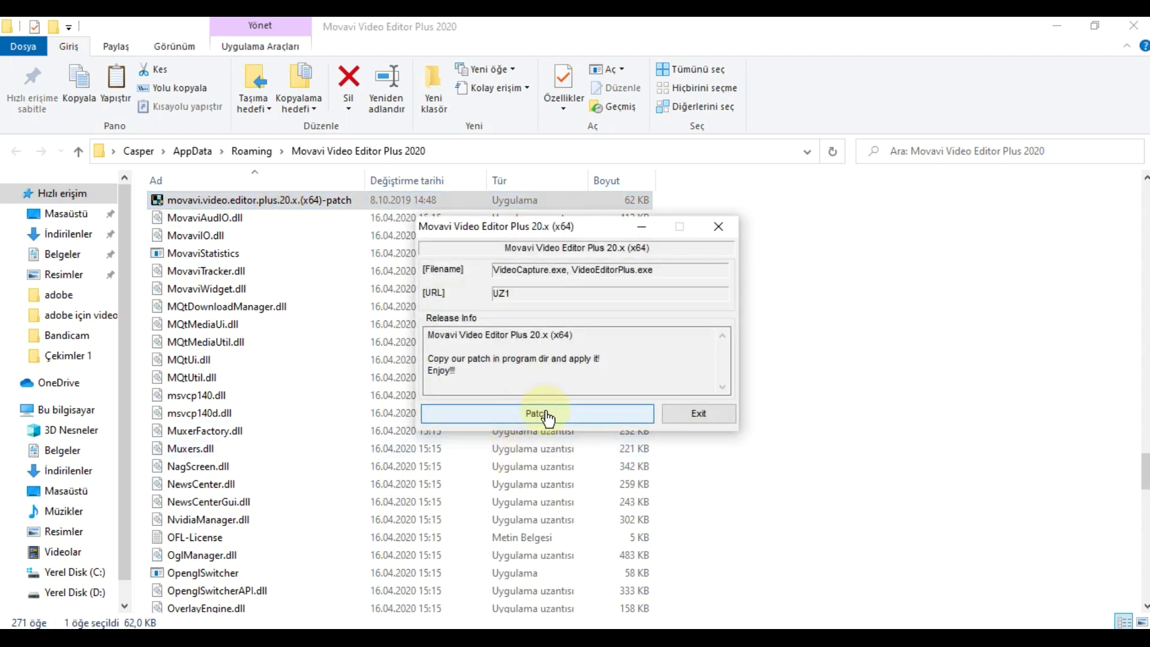
left_click(552, 424)
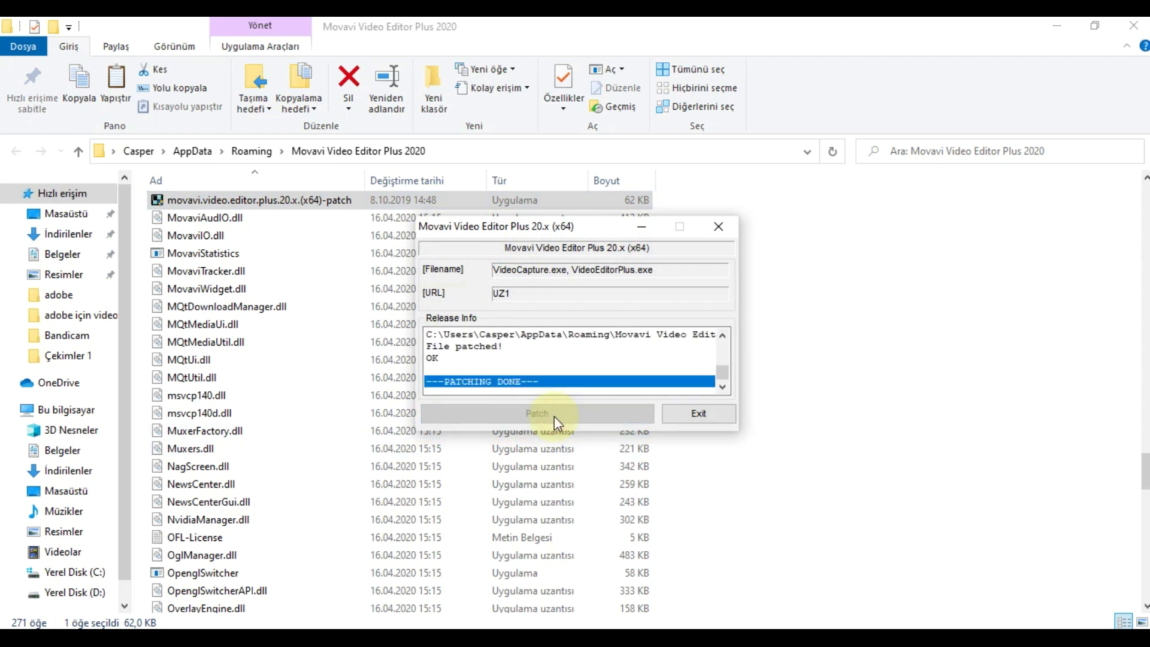
left_click(544, 411)
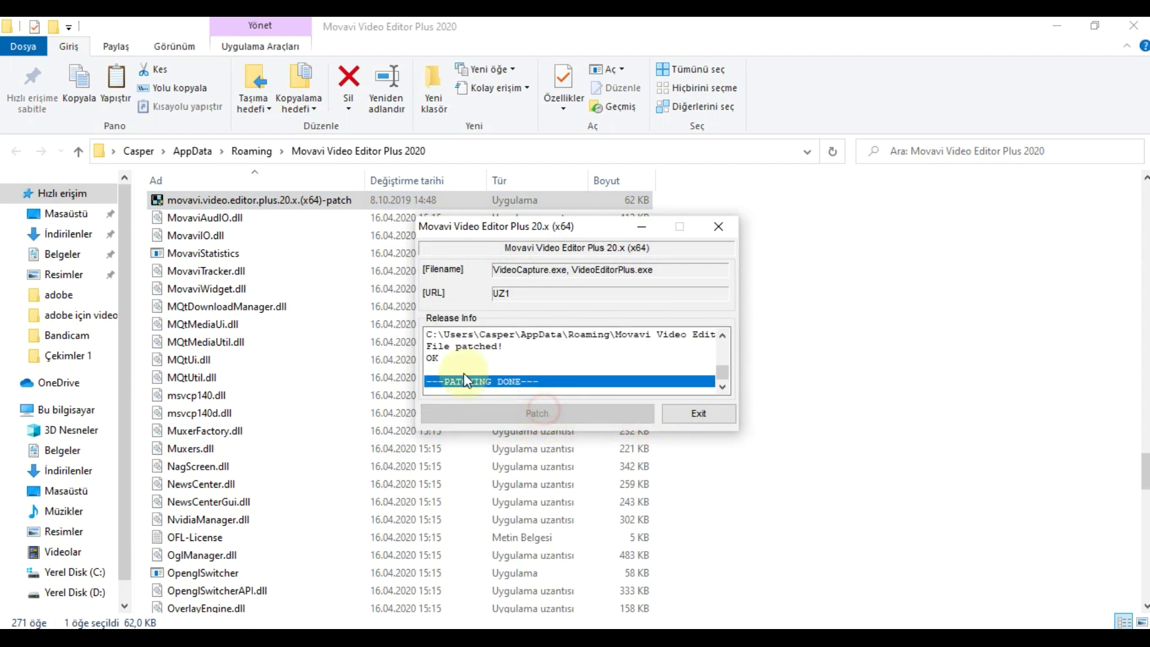
left_click(698, 413)
left_click(431, 377)
scroll(431, 377, "down", 4)
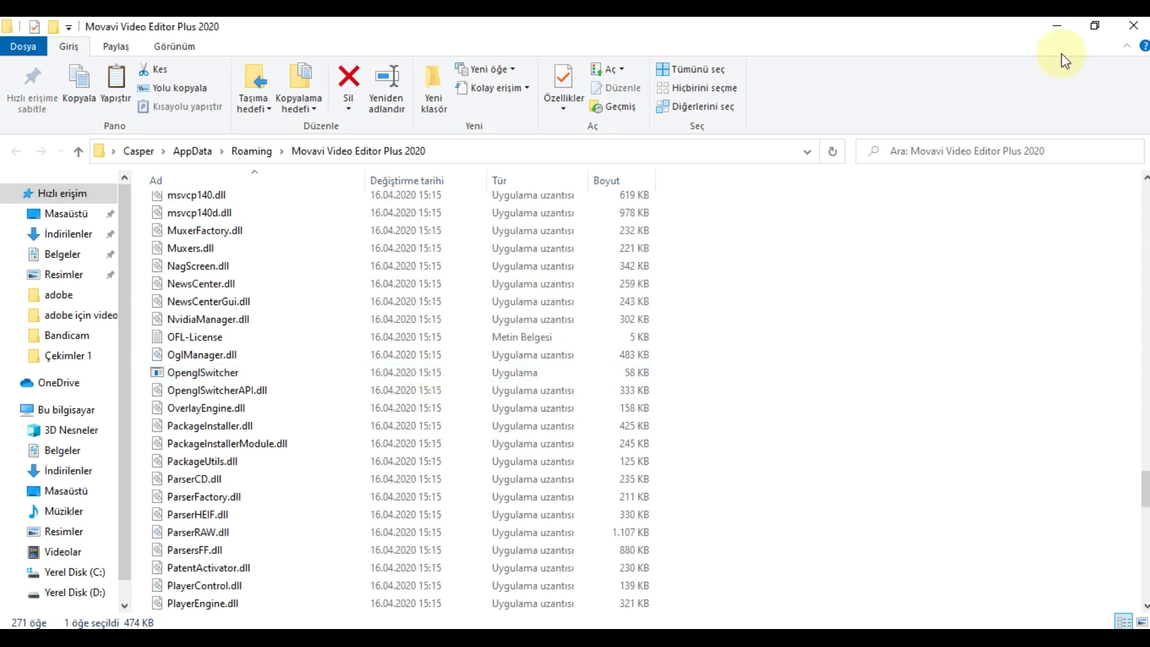
left_click(1134, 25)
Step: Move the archive near the 10 Nisan folder on the desktop and start Movavi Video Editor Plus, dismissing the update offer
left_click_drag(552, 218, 1003, 53)
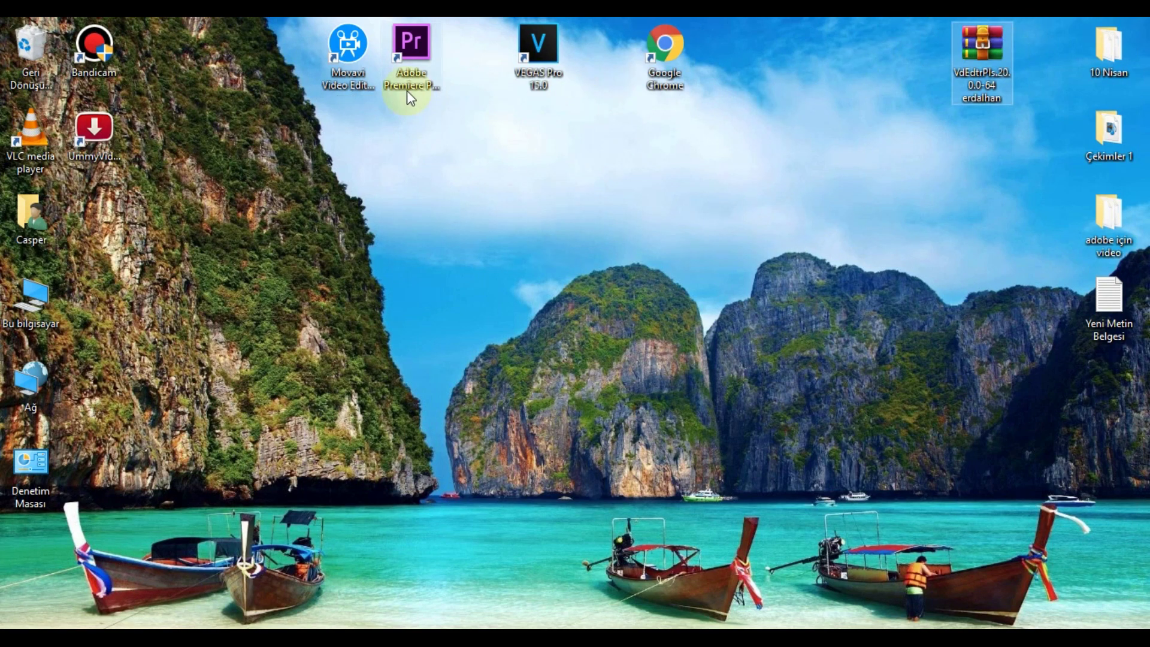
double_click(355, 51)
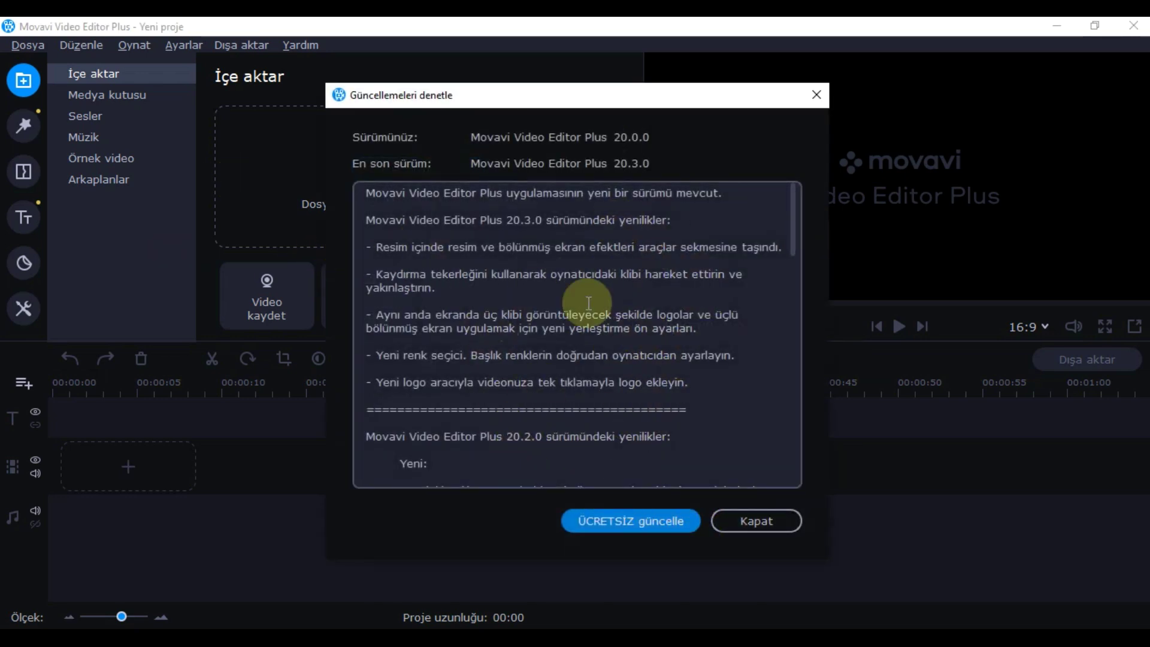
left_click(750, 525)
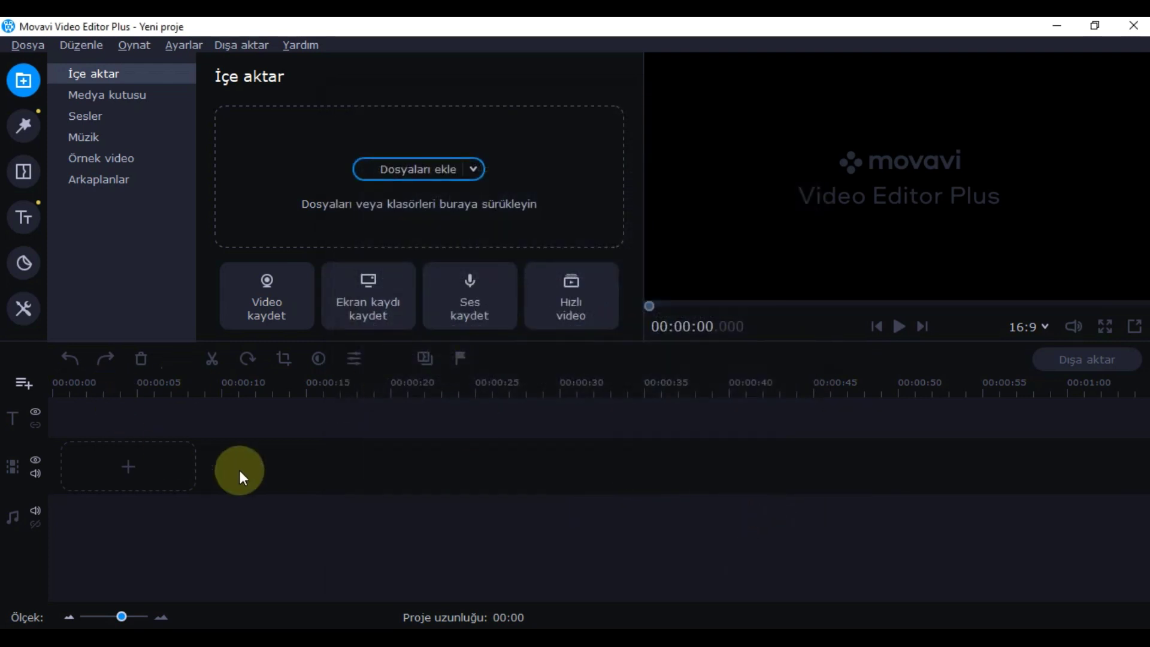